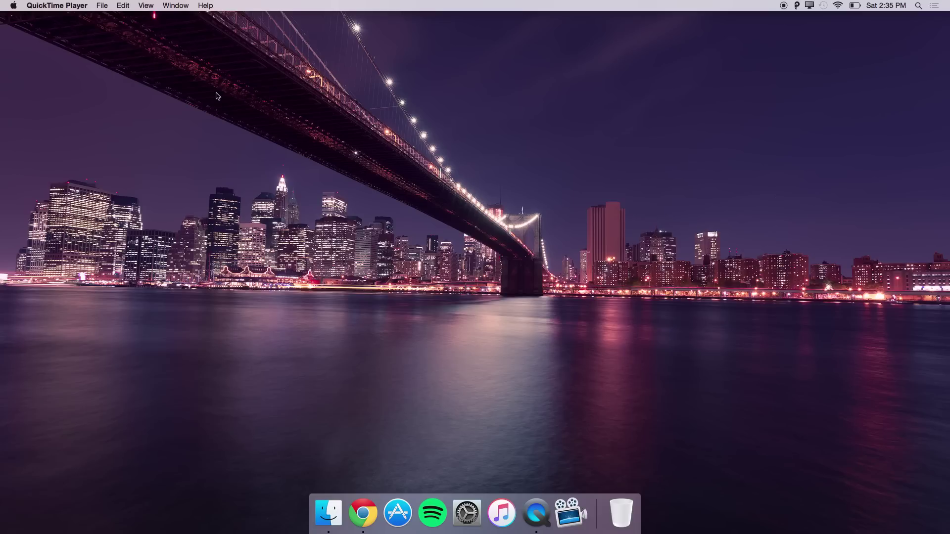
# Bring Chrome back and show the Paste Mac App Store preview page ($6.99, version 1.0.3).
pyautogui.click(363, 513)
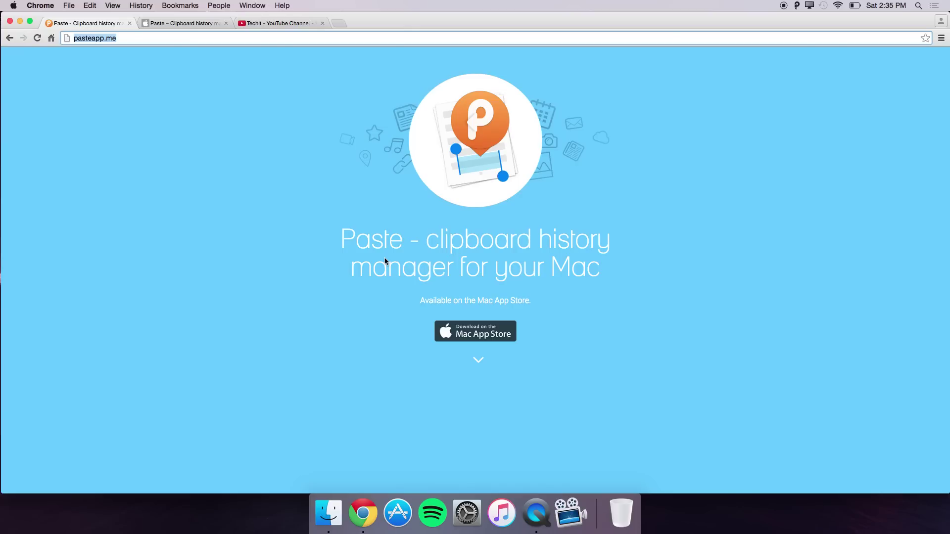
pyautogui.click(171, 25)
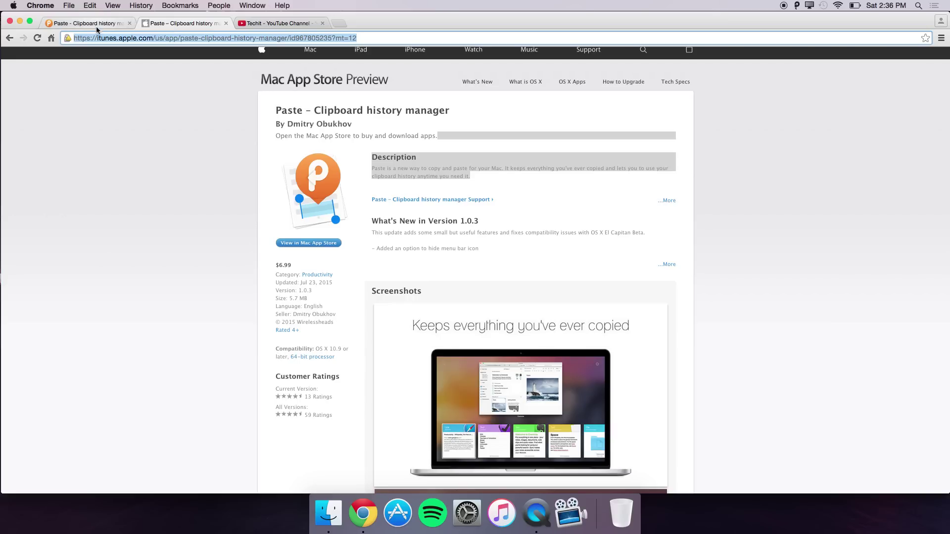
# Minimize Chrome to the desktop and bring up the Paste clipboard history.
pyautogui.click(20, 21)
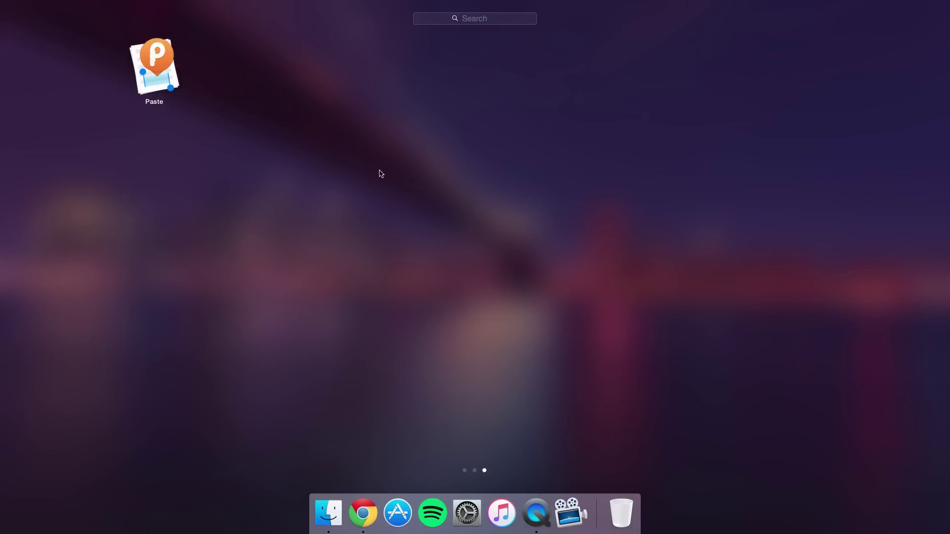
pyautogui.click(380, 174)
pyautogui.click(797, 4)
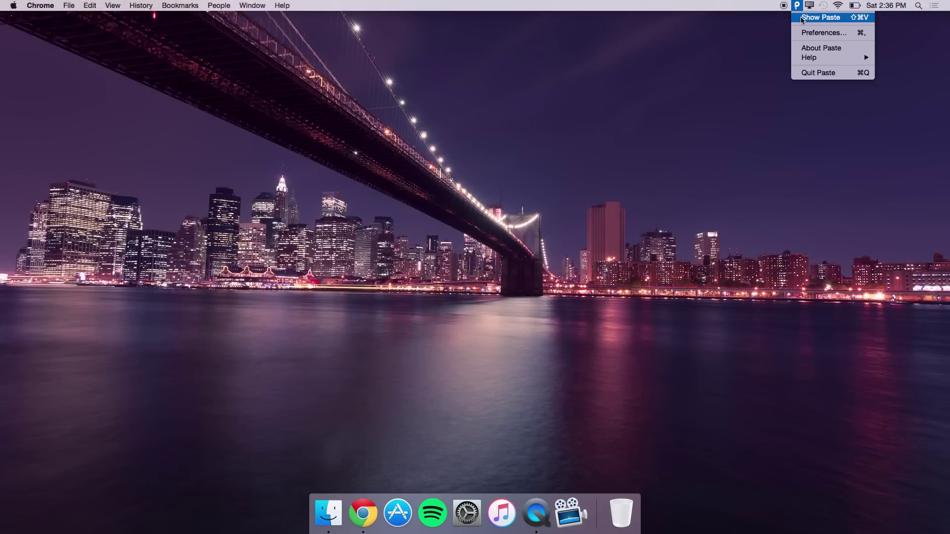
pyautogui.click(802, 19)
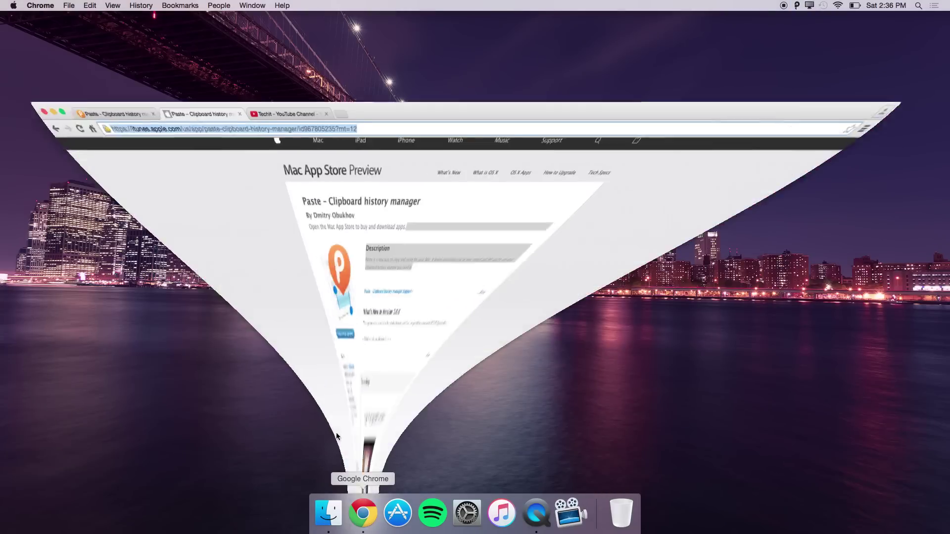
# Copy the App Store page URL from the address bar, then minimize Chrome again.
pyautogui.rightClick(153, 39)
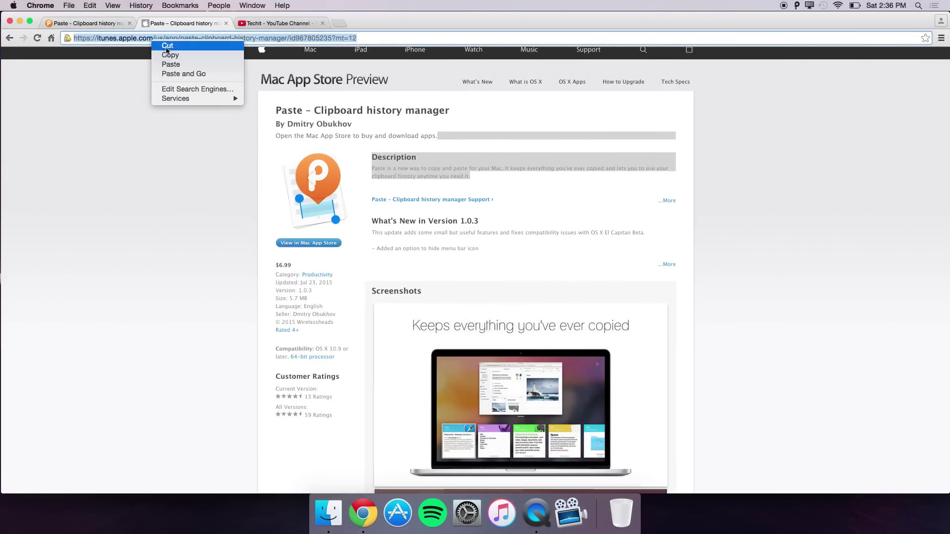
pyautogui.click(170, 55)
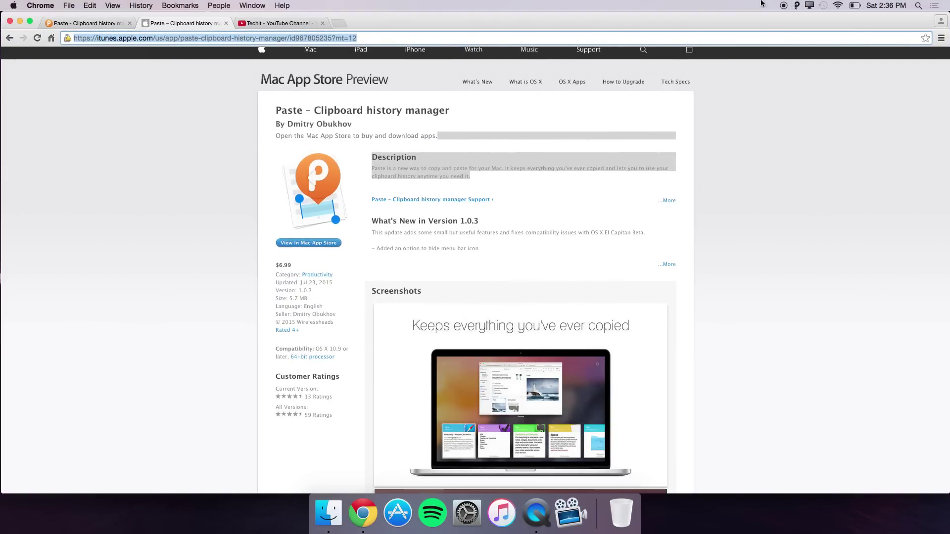
pyautogui.click(19, 21)
pyautogui.click(797, 5)
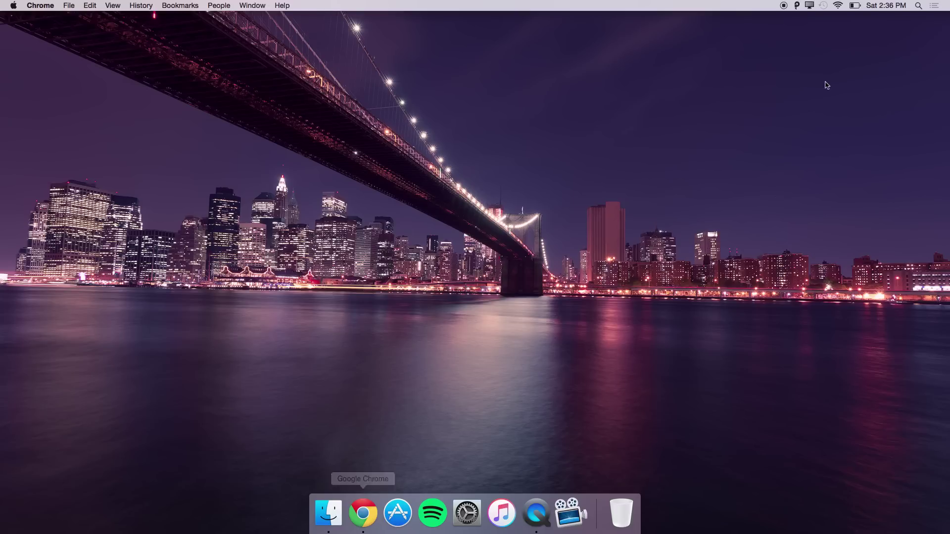
# Open the Paste page in the Mac App Store via View in Mac App Store.
pyautogui.click(364, 520)
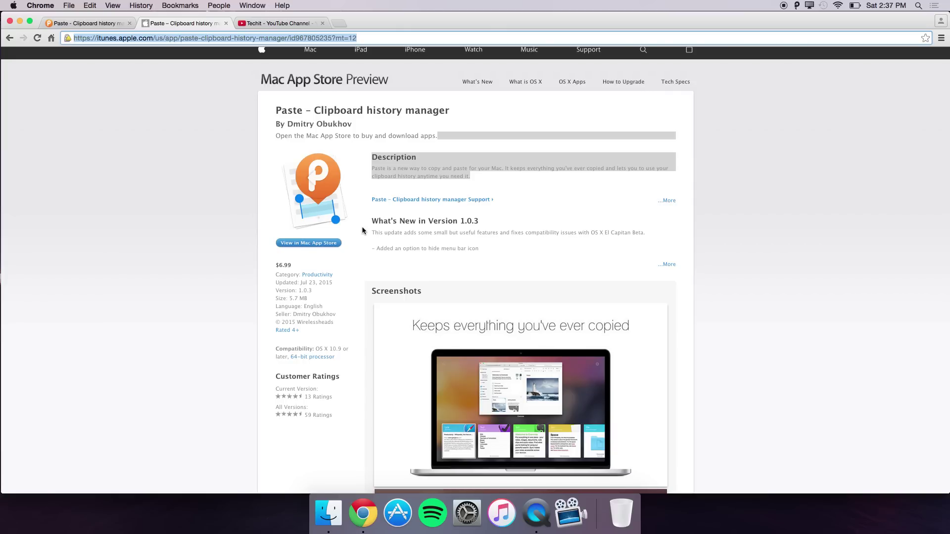
pyautogui.click(296, 243)
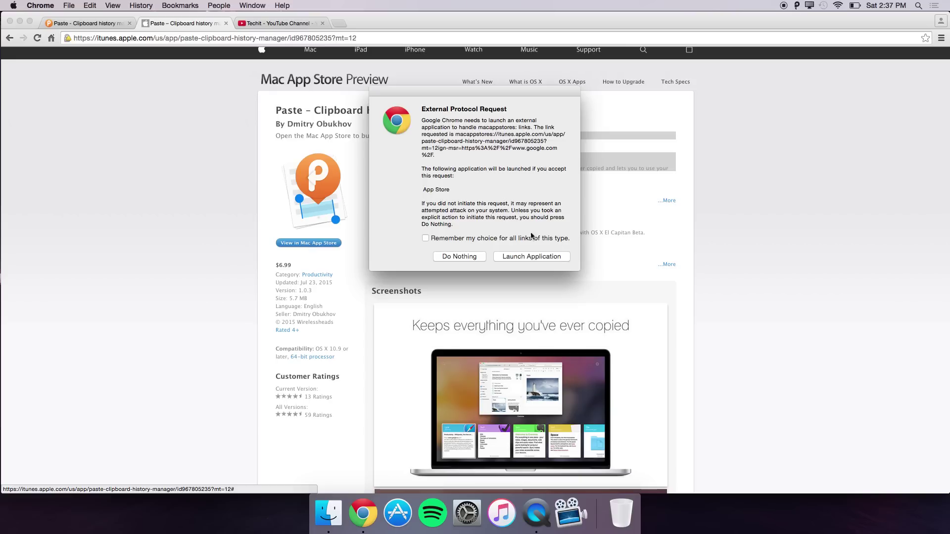
pyautogui.click(556, 248)
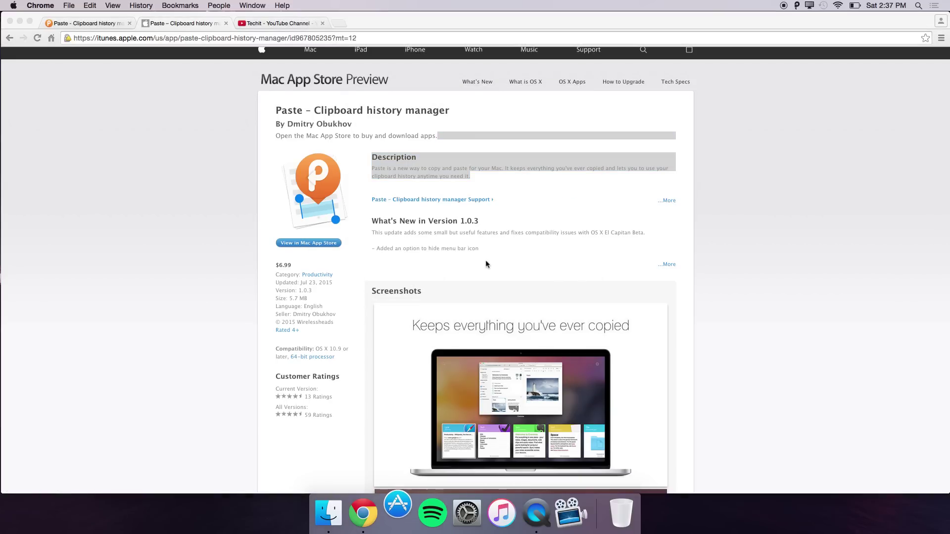
# Copy the What's New in Version 1.0.3 description line.
pyautogui.scroll(-1, 484, 265)
pyautogui.doubleClick(439, 200)
pyautogui.click(438, 202)
pyautogui.tripleClick(399, 207)
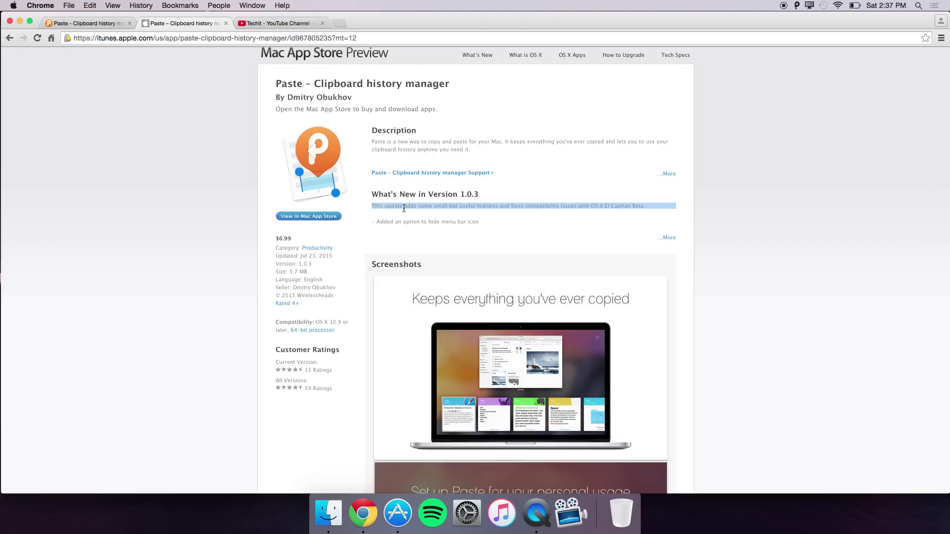
pyautogui.rightClick(394, 206)
pyautogui.click(408, 209)
# Delete the copied text and link cards from Paste's clipboard history.
pyautogui.click(797, 5)
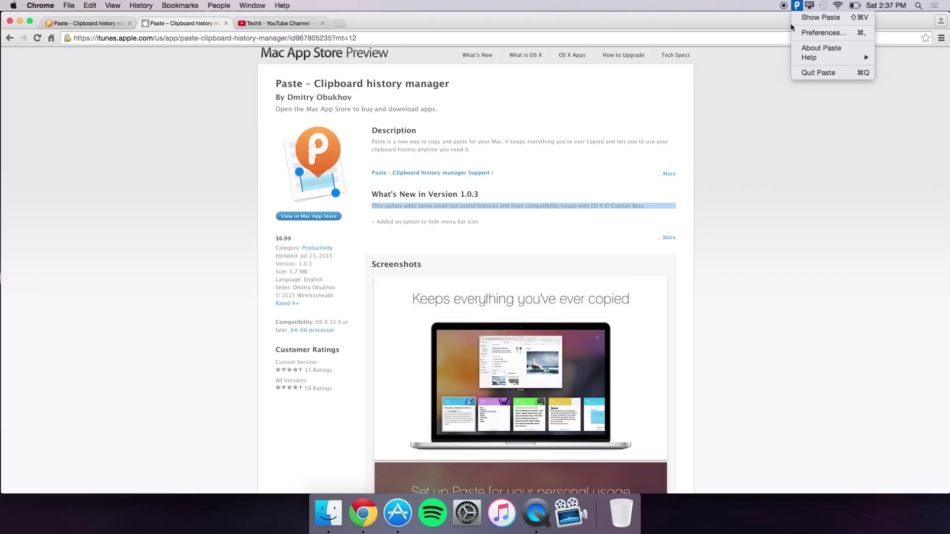
pyautogui.click(794, 20)
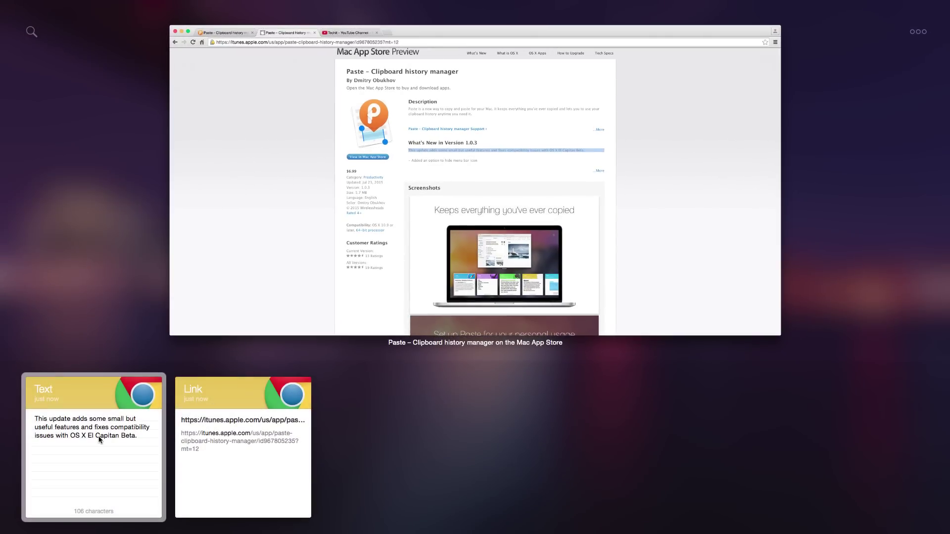
pyautogui.press('super+BackSpace')
pyautogui.press('super+BackSpace')
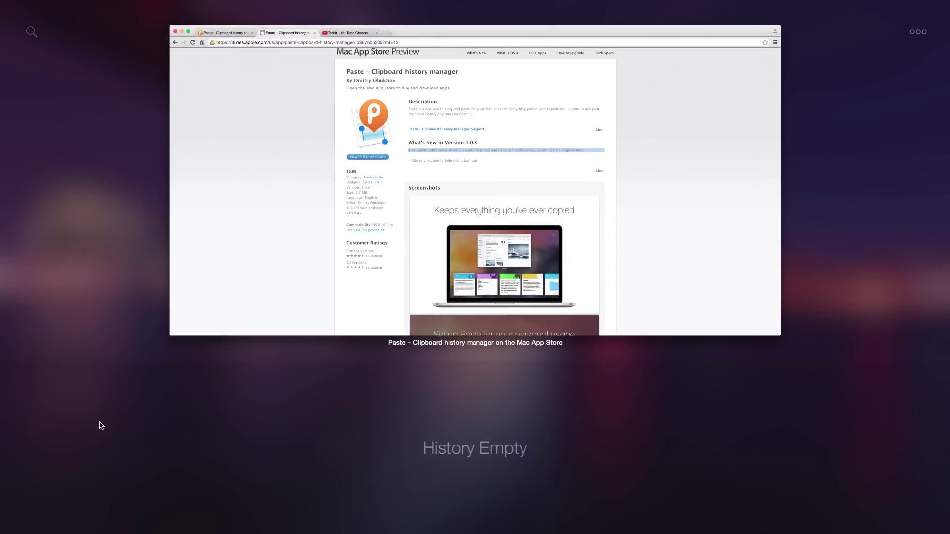
pyautogui.click(126, 245)
# In Paste Preferences, set history capacity to 50 items and disable sound effects.
pyautogui.click(797, 5)
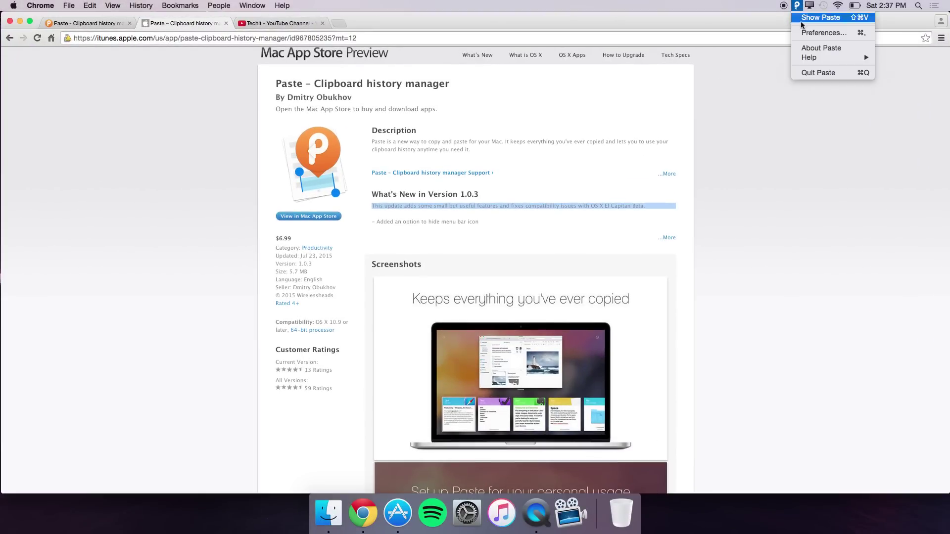
pyautogui.click(801, 19)
pyautogui.click(798, 6)
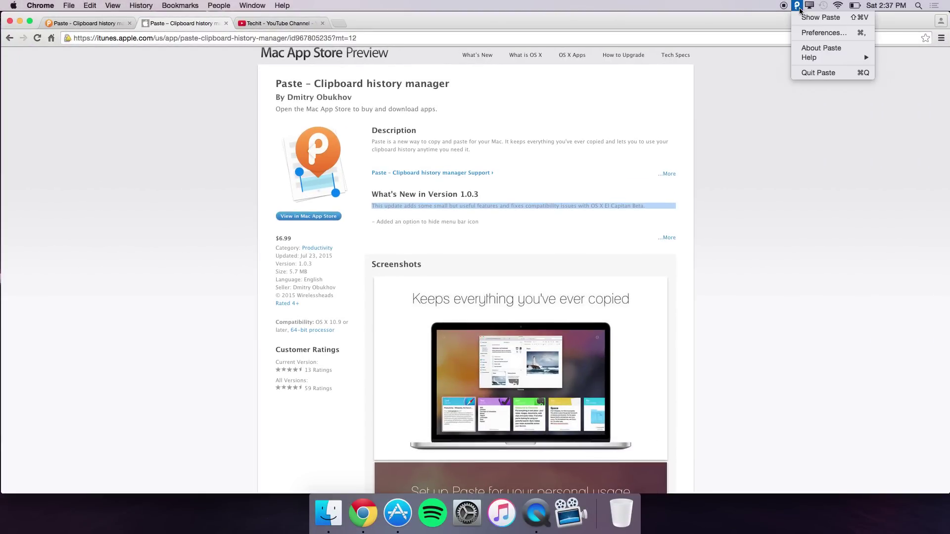
pyautogui.click(802, 32)
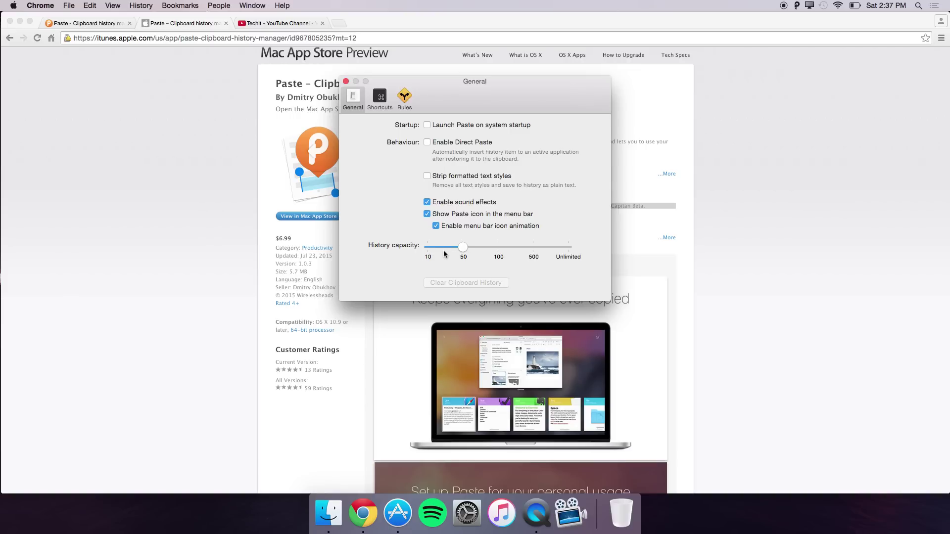
pyautogui.moveTo(463, 247); pyautogui.dragTo(622, 250)
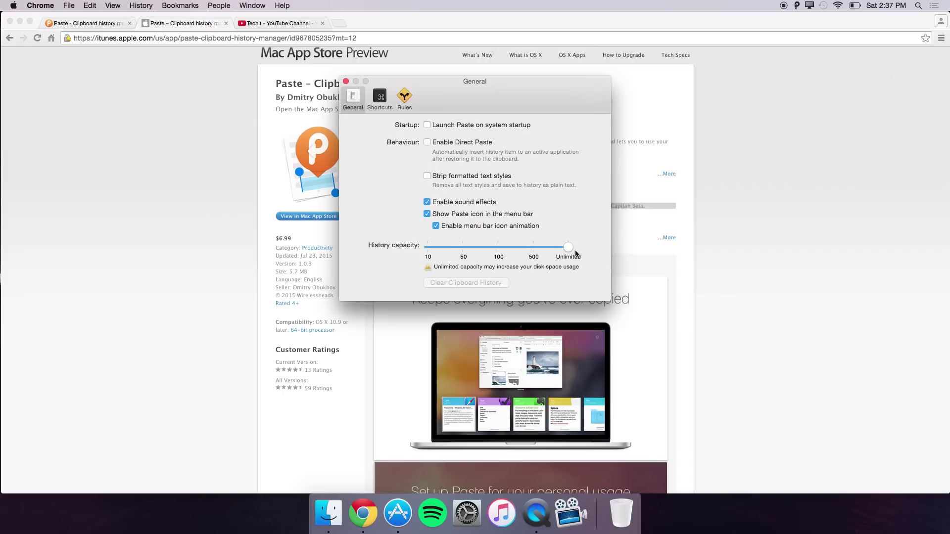
pyautogui.moveTo(550, 247); pyautogui.dragTo(539, 247)
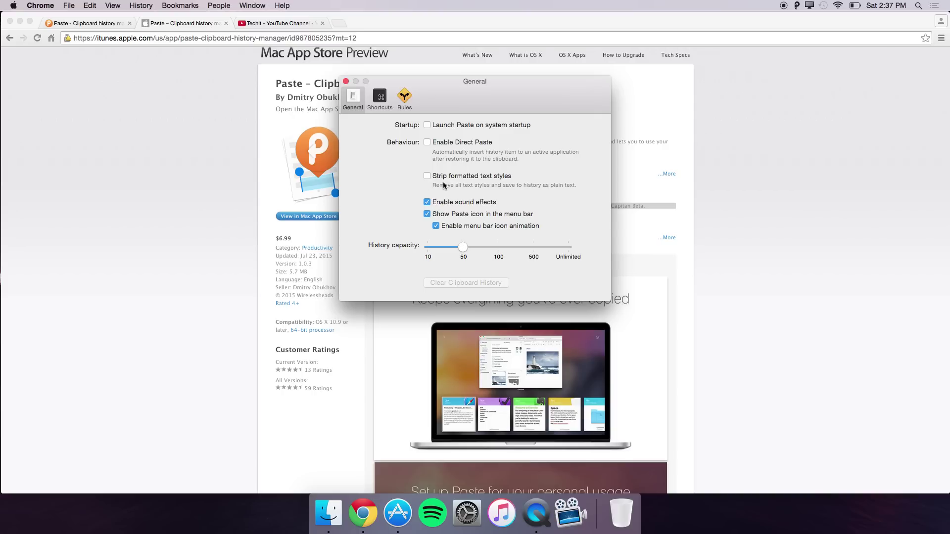
pyautogui.click(427, 201)
pyautogui.click(404, 105)
pyautogui.click(379, 99)
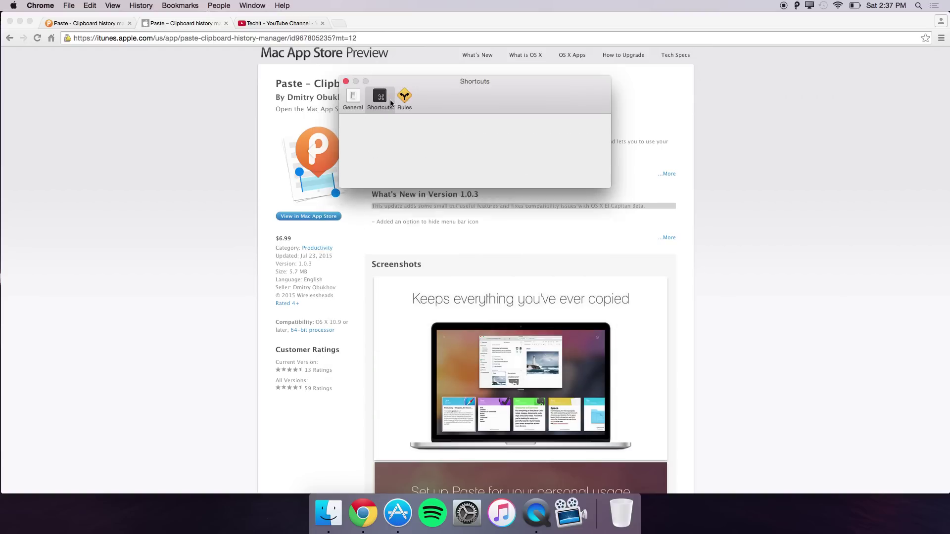
pyautogui.click(345, 82)
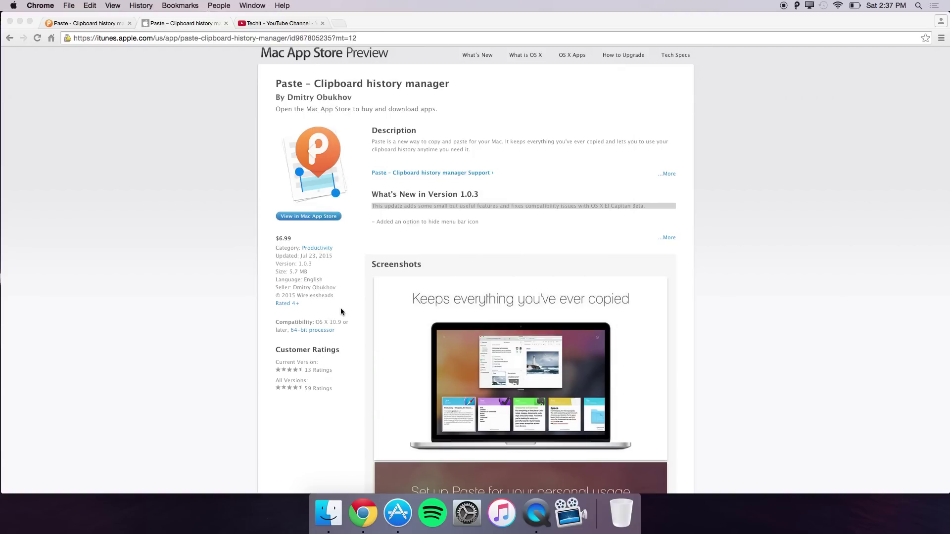
pyautogui.click(406, 512)
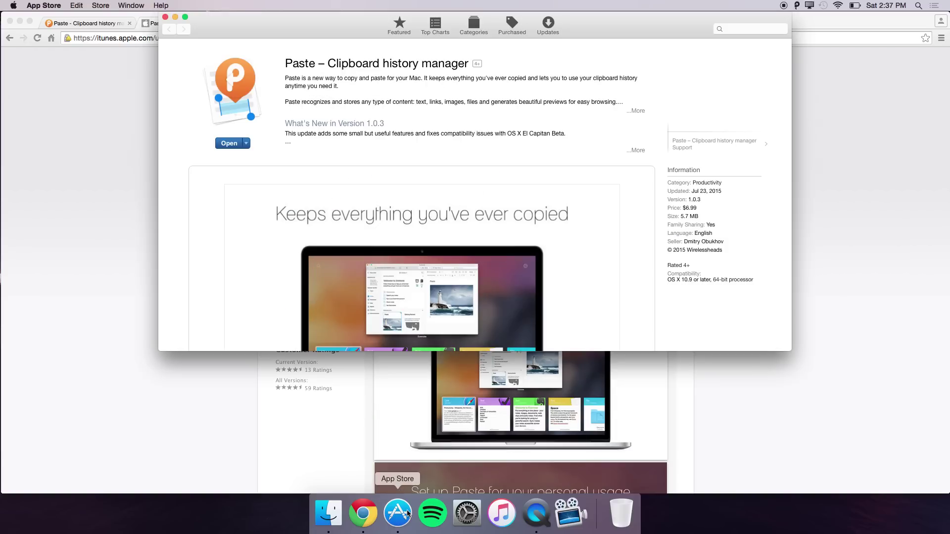
pyautogui.click(405, 399)
pyautogui.scroll(-5, 415, 232)
pyautogui.click(405, 113)
pyautogui.scroll(5, 406, 113)
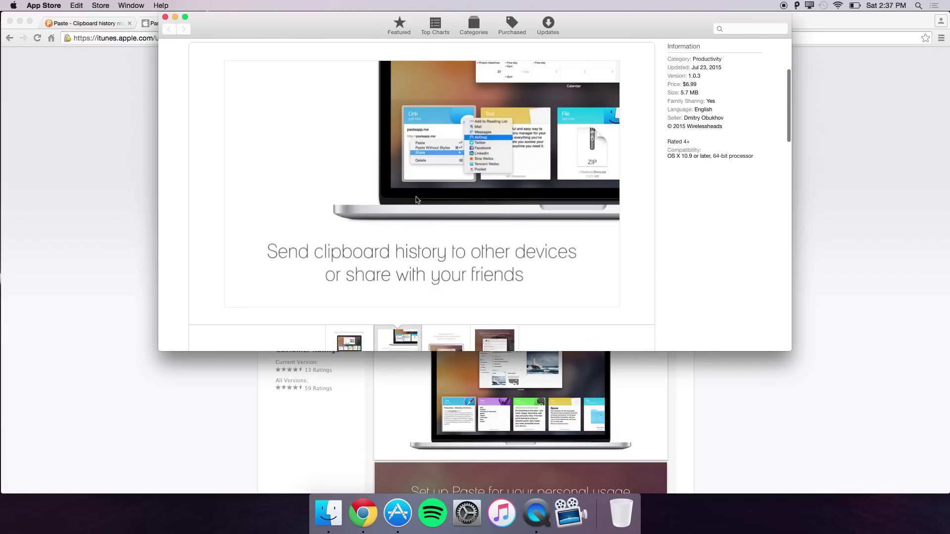
pyautogui.scroll(-2, 441, 250)
pyautogui.click(442, 253)
pyautogui.scroll(10, 312, 125)
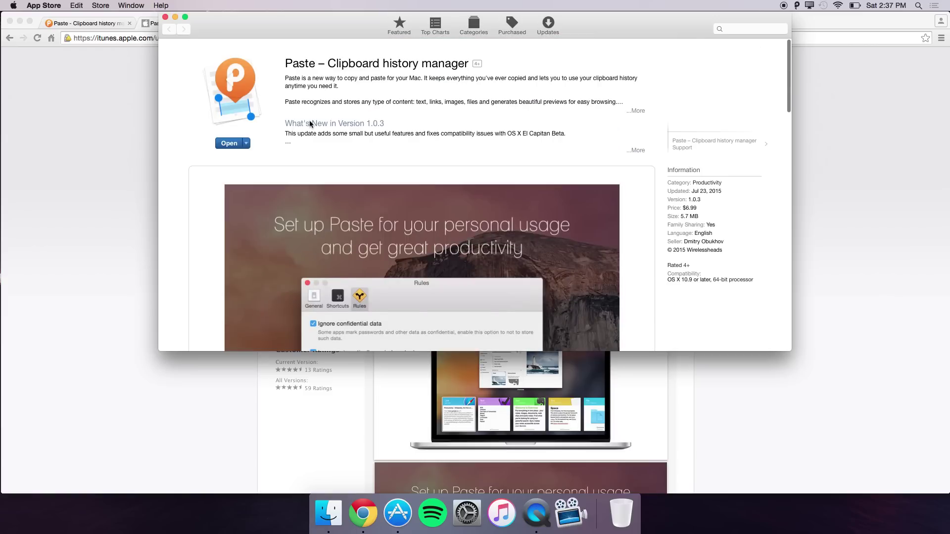
pyautogui.click(158, 55)
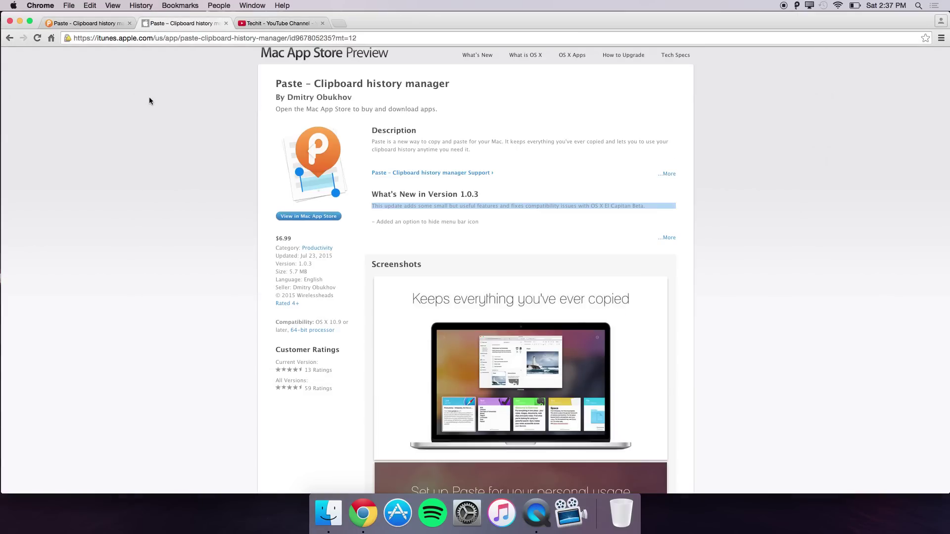